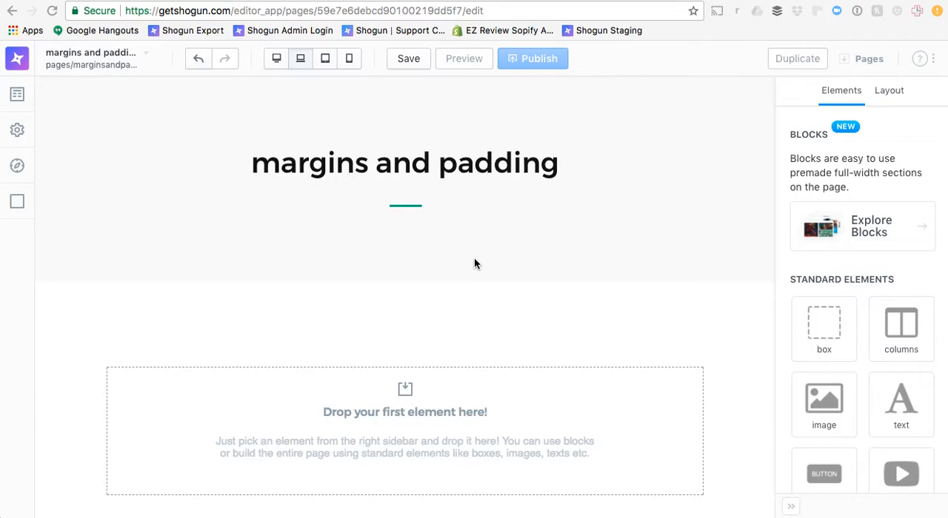
Add a two-column element to the page and place an image element directly below it
scroll(606, 293, down, 2)
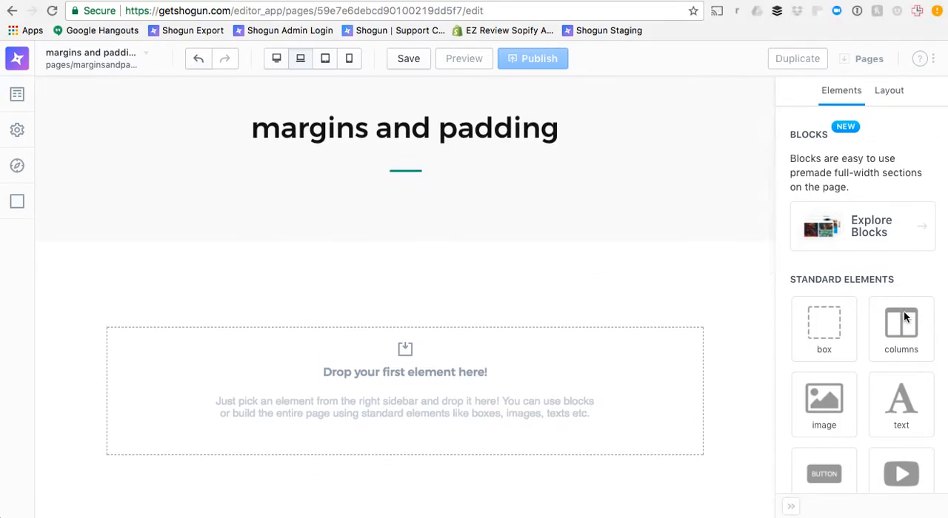
drag(899, 317, 594, 353)
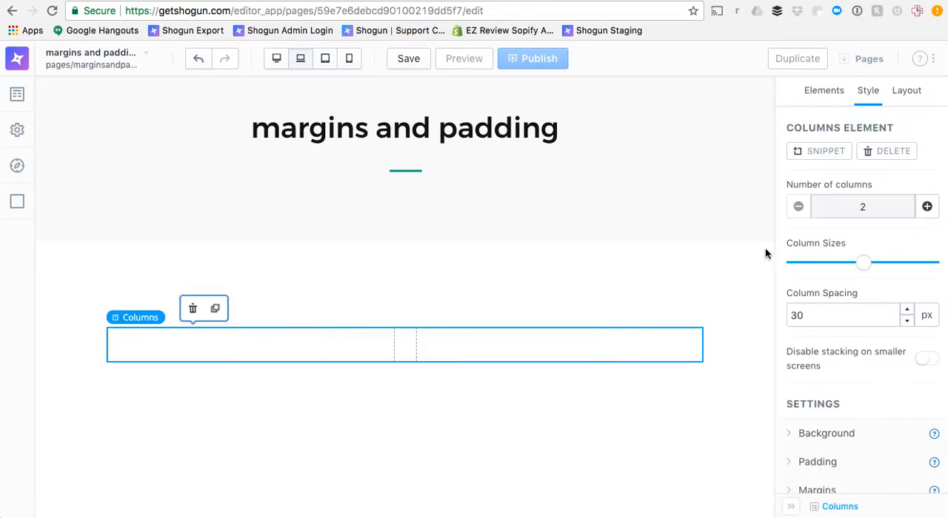
click(828, 95)
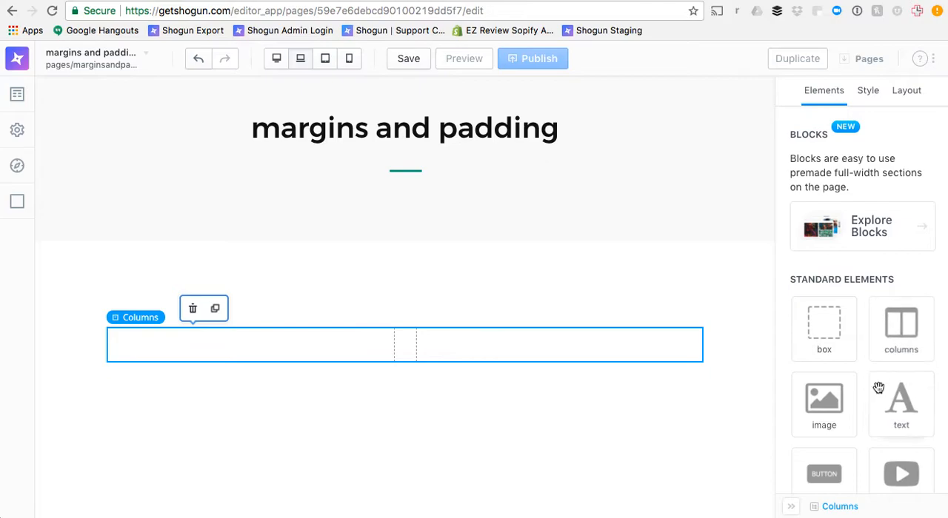
drag(824, 398, 672, 412)
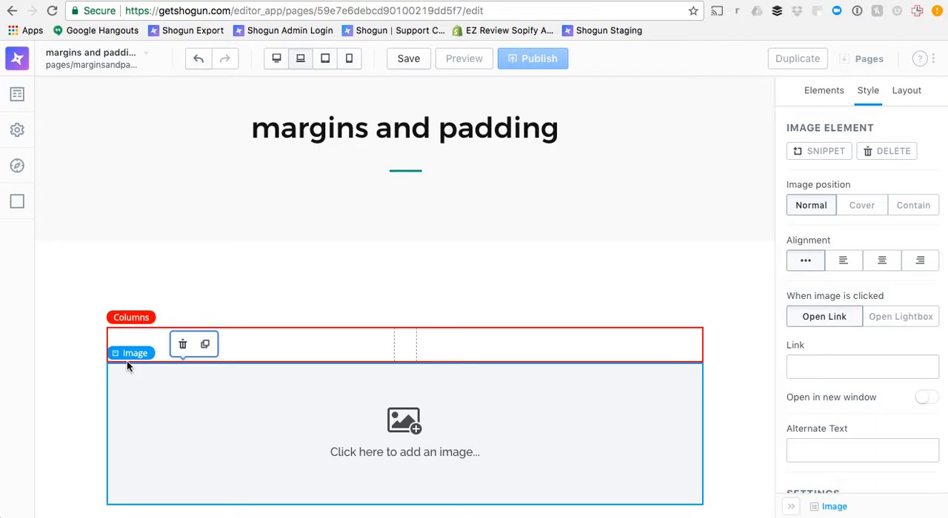
Set the top and bottom margins of the columns element to 50 px
click(273, 353)
scroll(876, 337, down, 2)
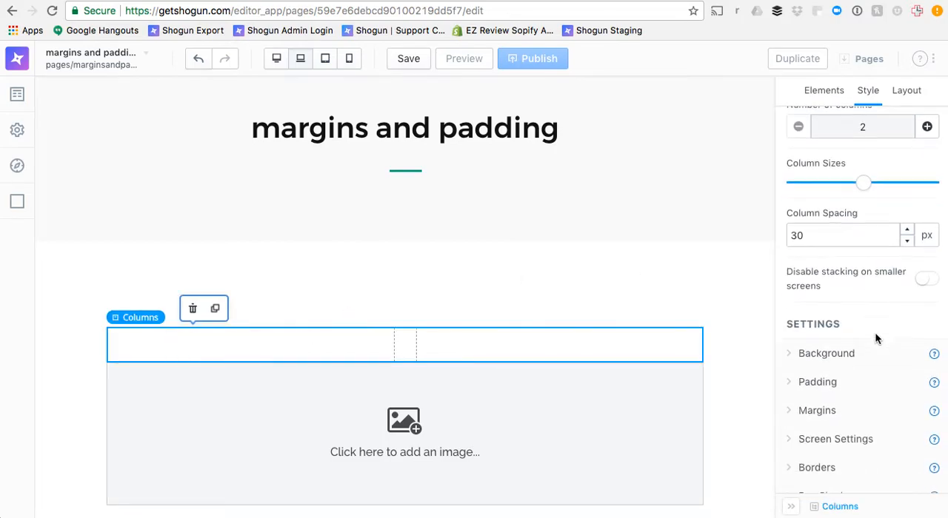
click(818, 410)
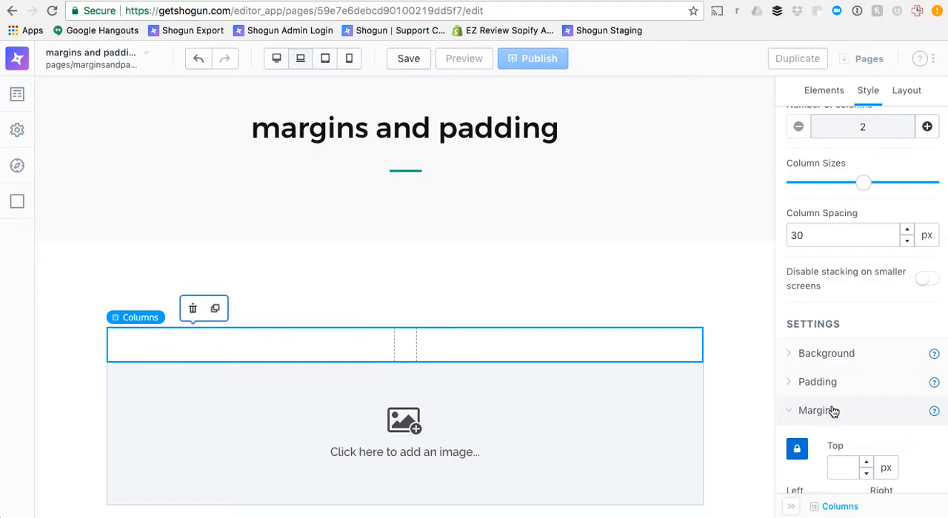
scroll(833, 412, down, 5)
click(844, 296)
text(50)
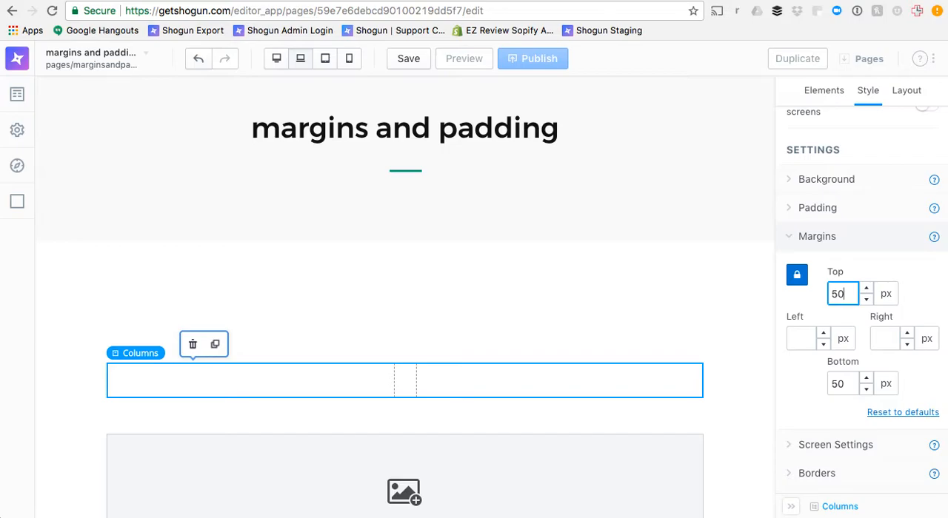
Open the padding settings of the columns element
scroll(573, 393, down, 2)
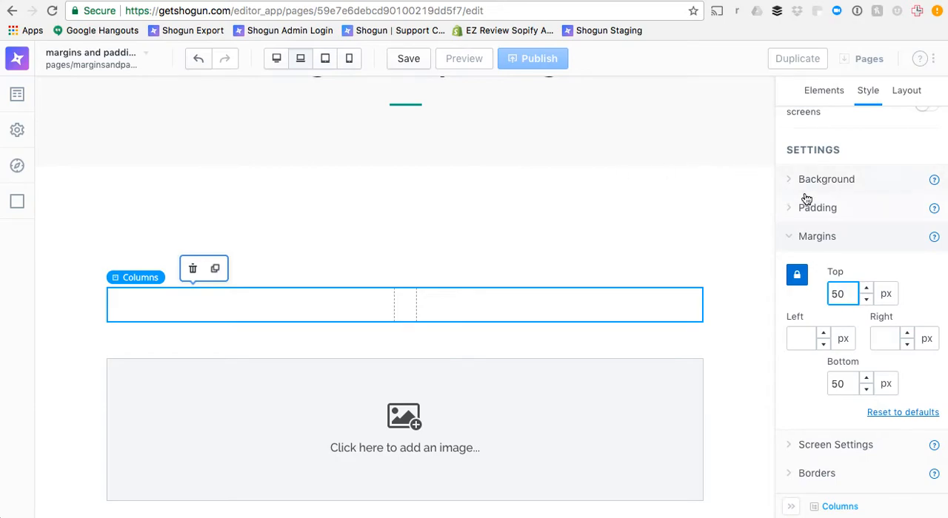
scroll(807, 199, up, 1)
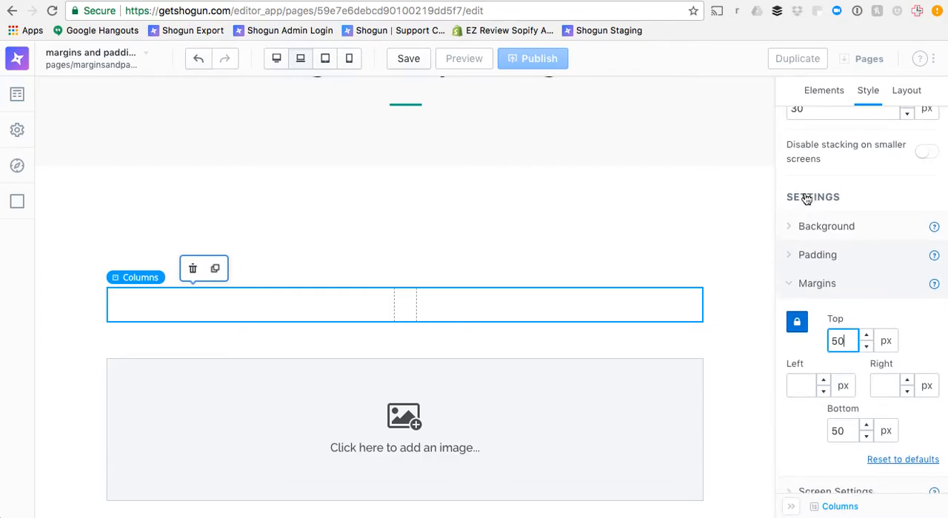
click(814, 266)
scroll(814, 268, up, 1)
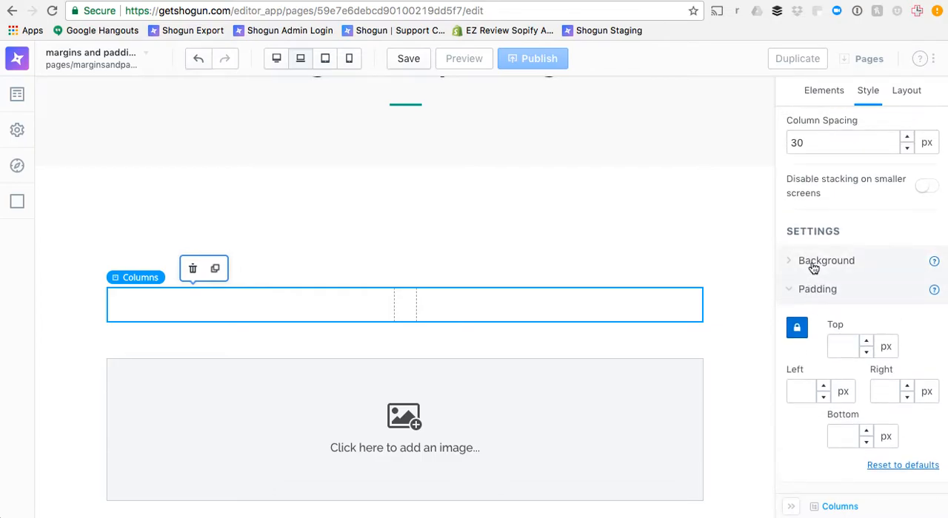
scroll(814, 268, up, 2)
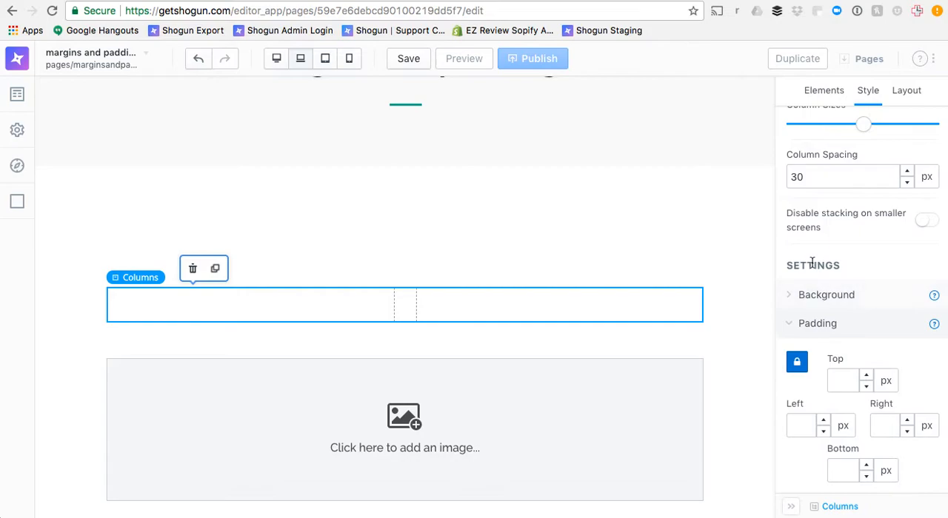
Add a text element to the second column and extend its content to "Texttexttextext"
click(827, 90)
scroll(841, 218, up, 1)
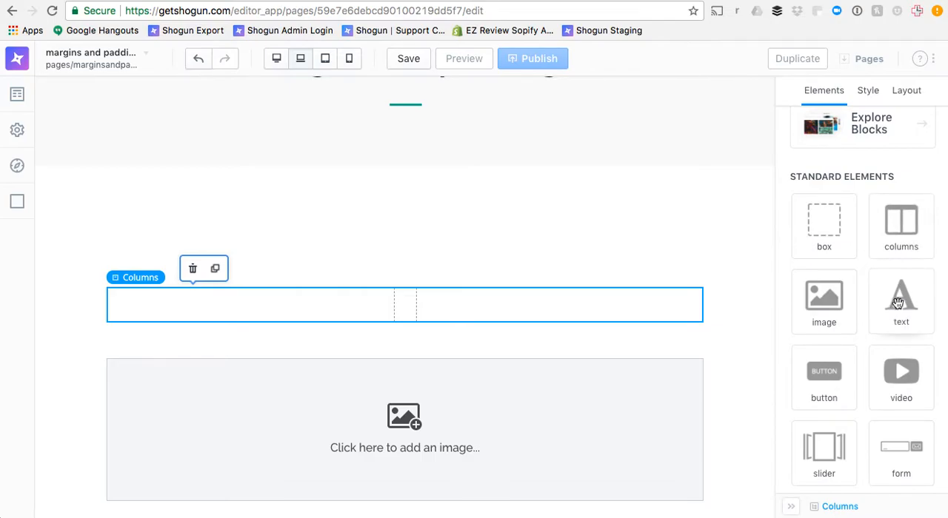
drag(898, 303, 595, 303)
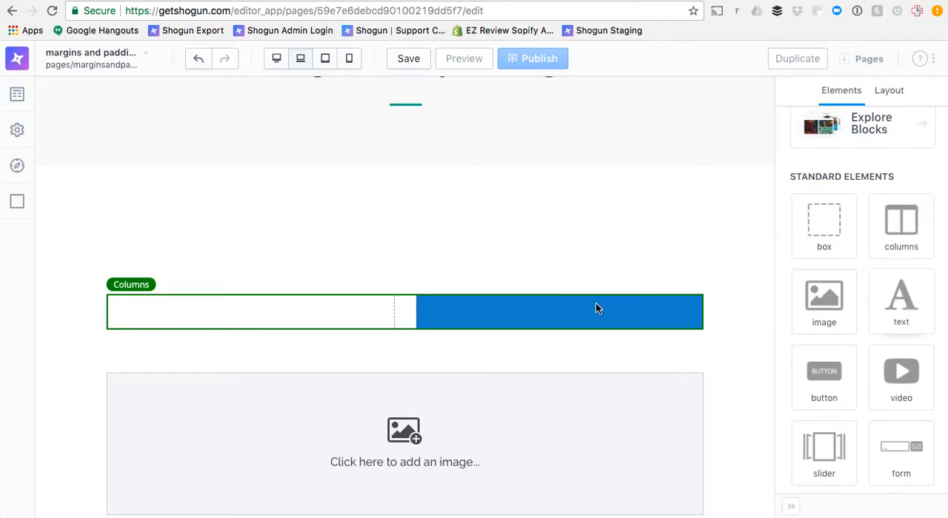
click(545, 299)
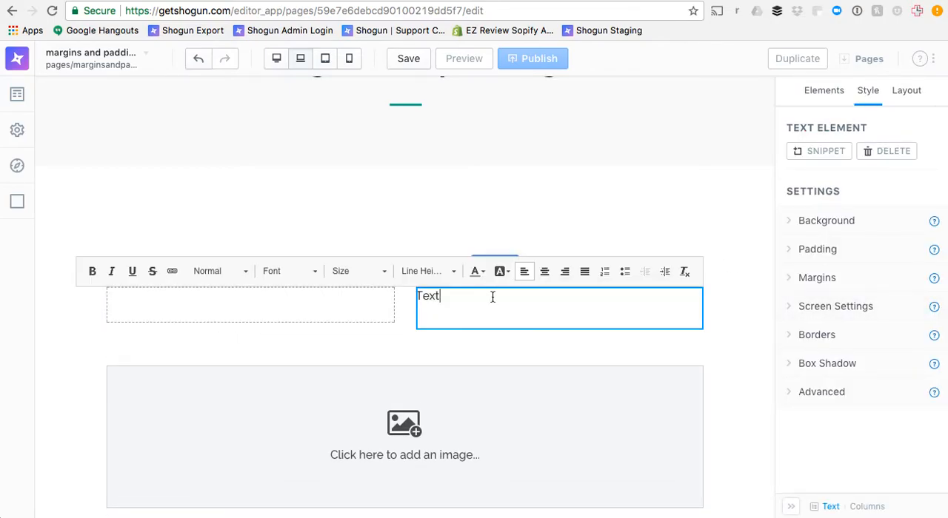
text(texttextext)
click(548, 313)
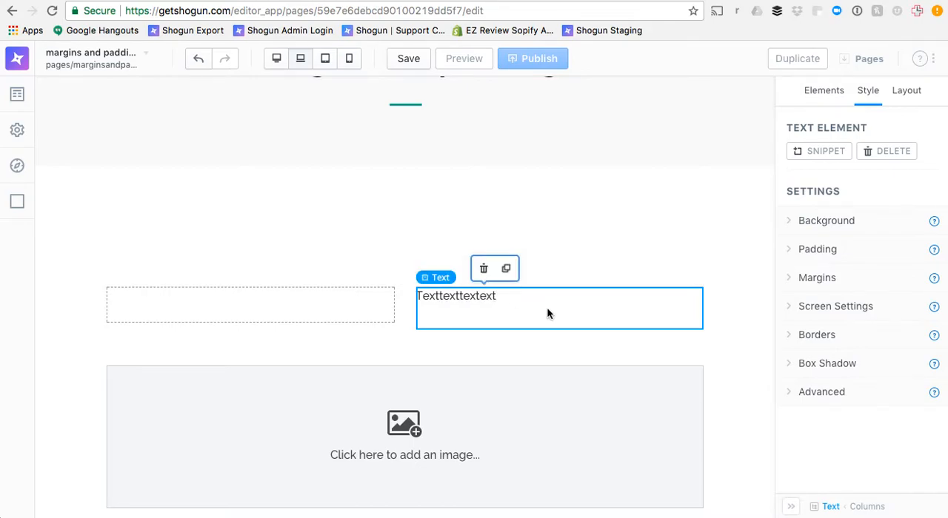
Set the left and right padding of the text element to 15 px
click(374, 314)
click(464, 315)
click(853, 252)
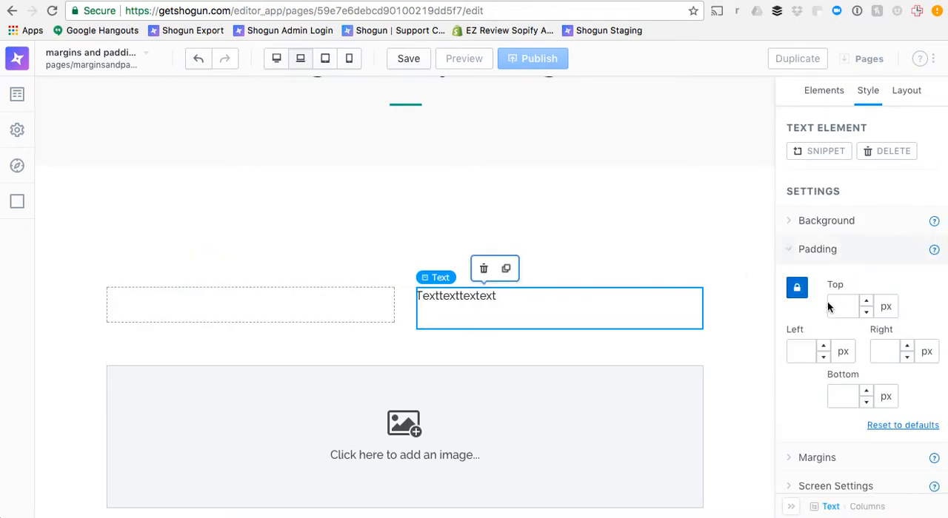
click(794, 347)
text(15)
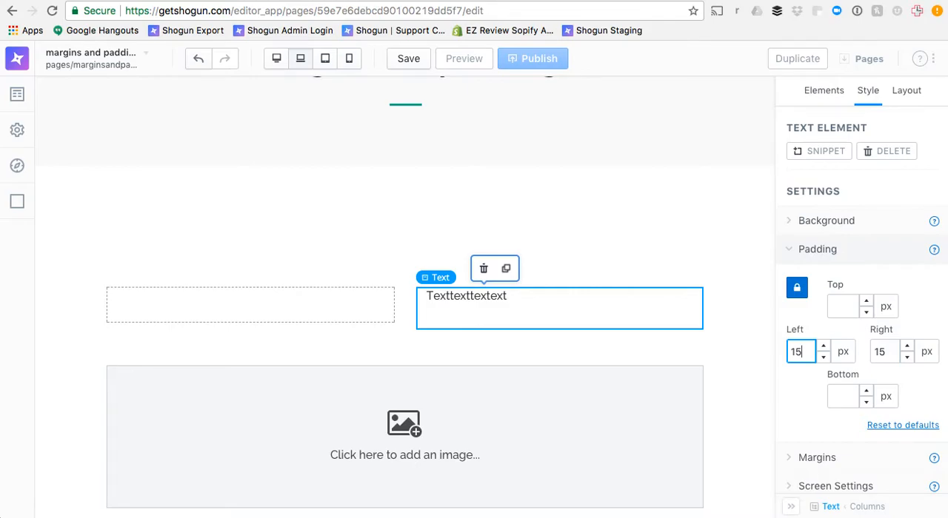
Set the padding of the text element to 25 px on all four sides
key(BackSpace)
key(BackSpace)
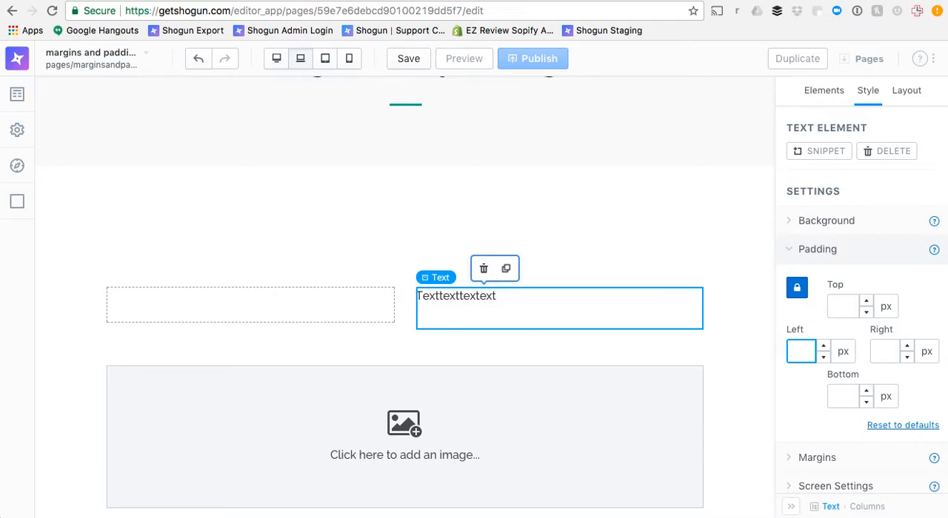
text(25)
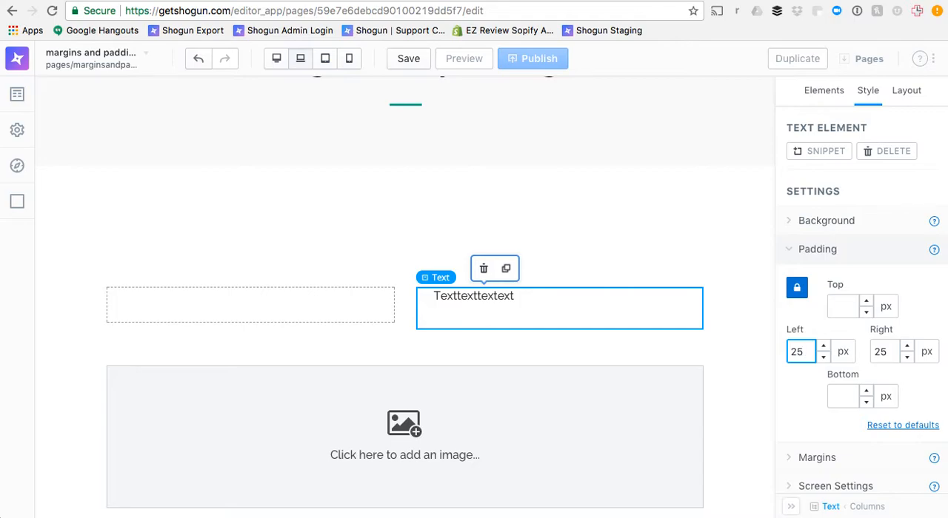
click(839, 308)
text(25)
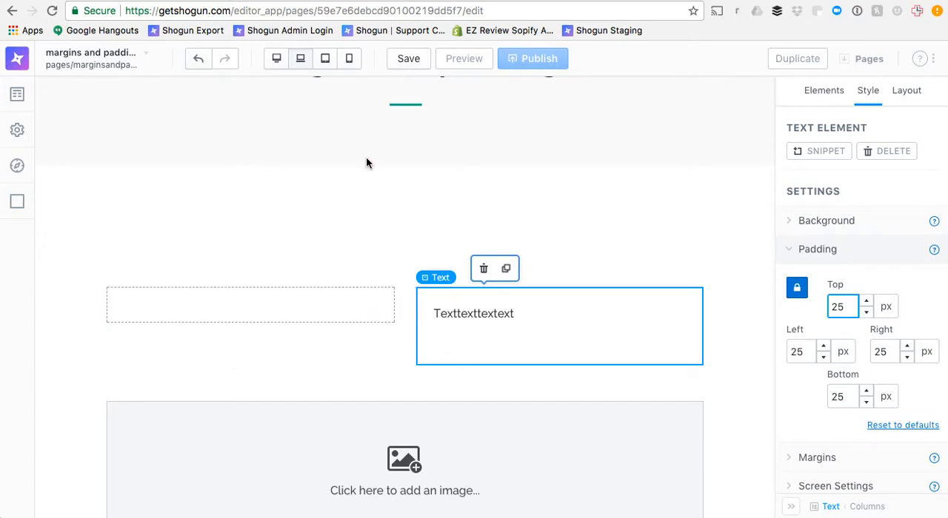
Delete the columns element with its text and the image element below it
click(370, 313)
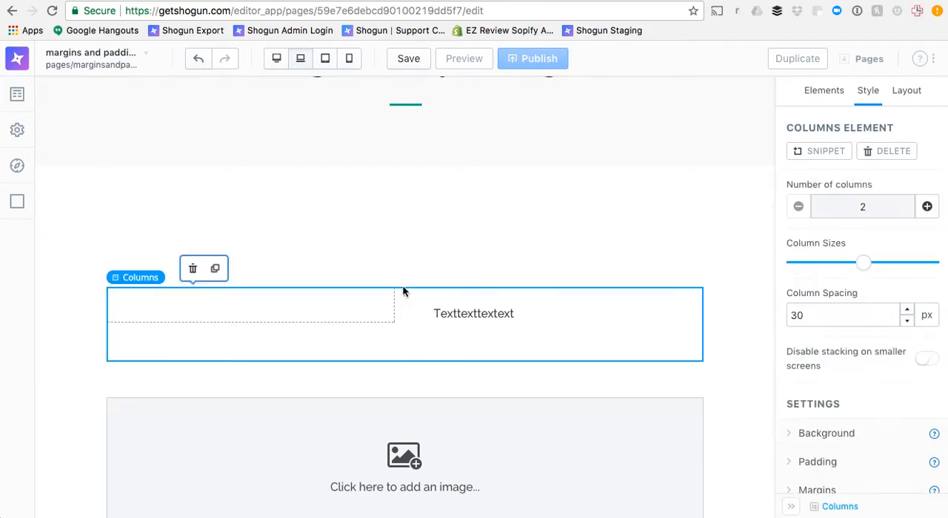
click(878, 154)
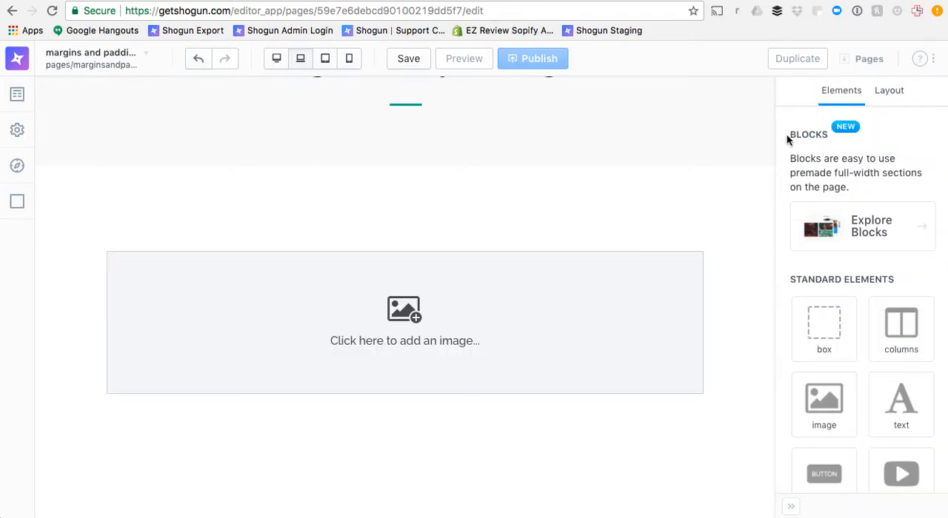
click(645, 294)
click(828, 74)
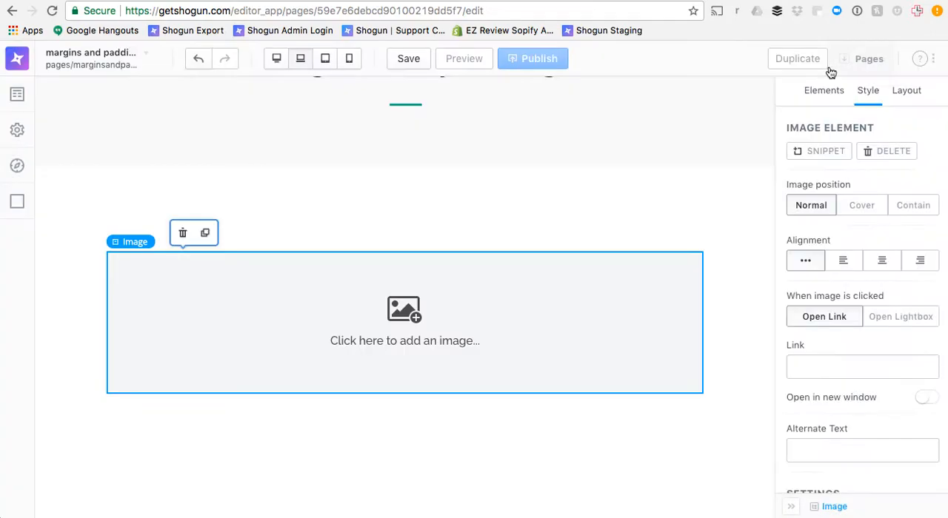
click(886, 153)
Add a new two-column element to the empty page and place a button element directly below it
drag(887, 320, 599, 320)
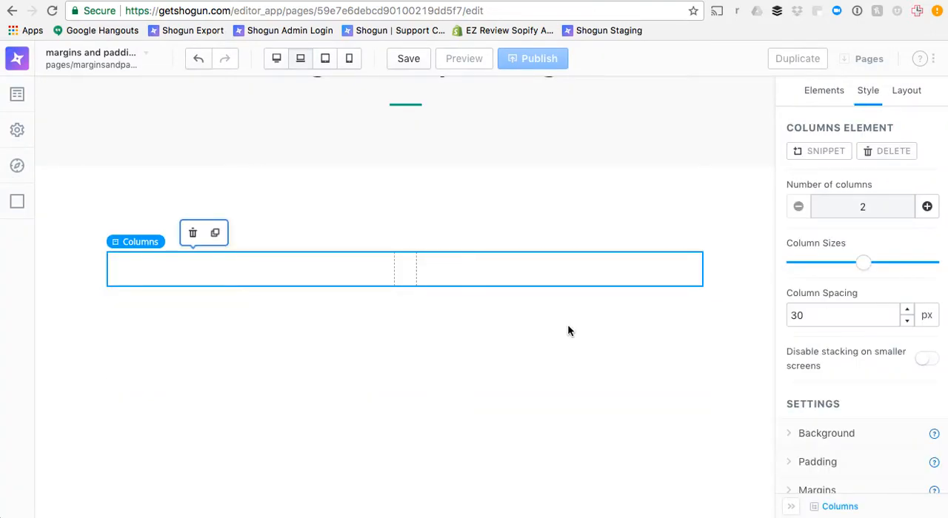
click(822, 104)
scroll(824, 400, down, 3)
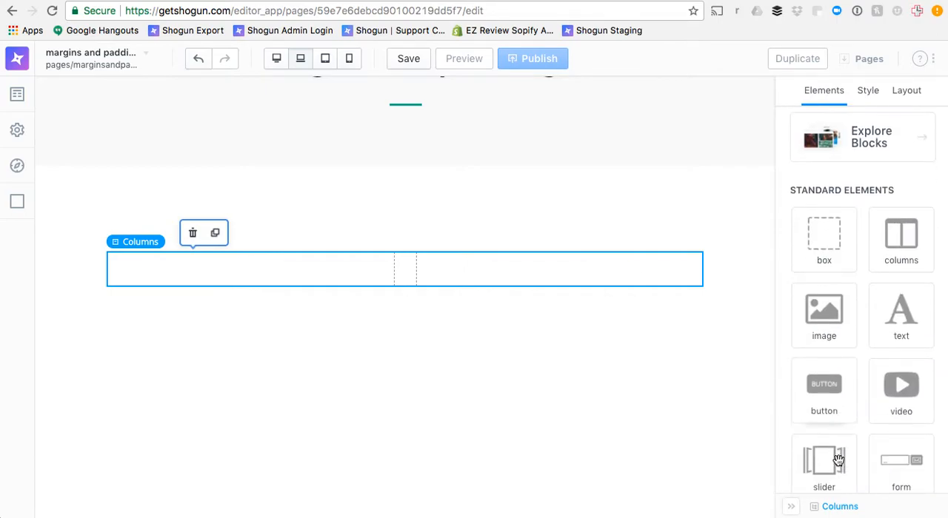
drag(797, 401, 620, 404)
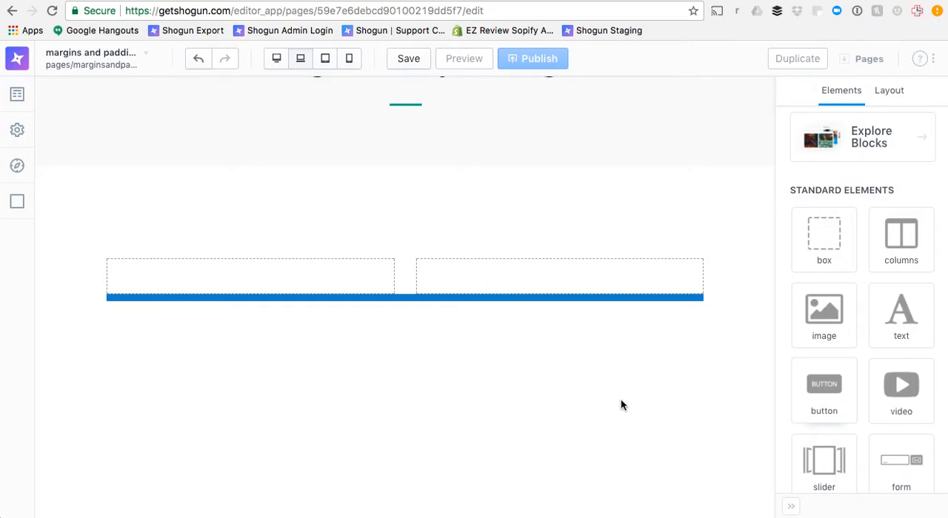
Set the top and bottom margins of the new columns element above the button to 50 px
click(482, 267)
scroll(859, 373, down, 1)
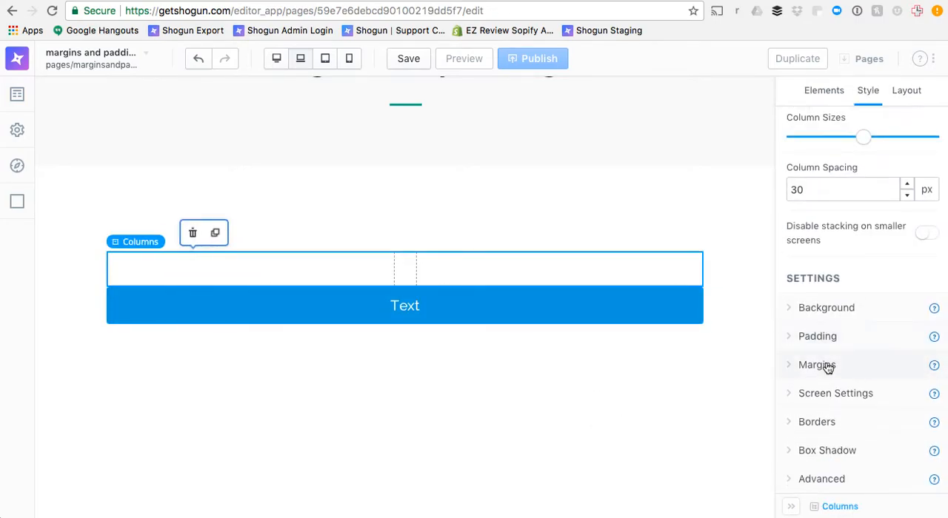
click(828, 365)
scroll(835, 421, down, 3)
click(844, 302)
text(50)
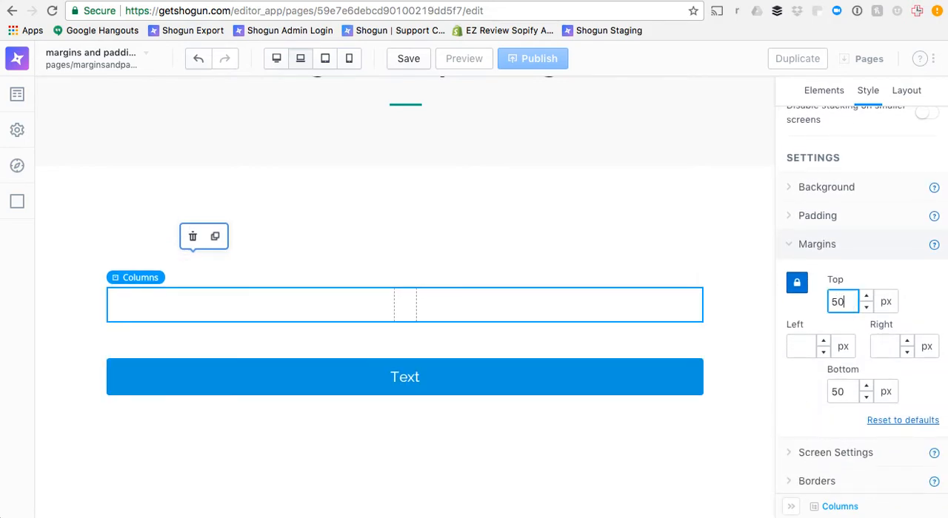
Try left and right margins of 400 px on the button and replace them with 300 px
click(565, 381)
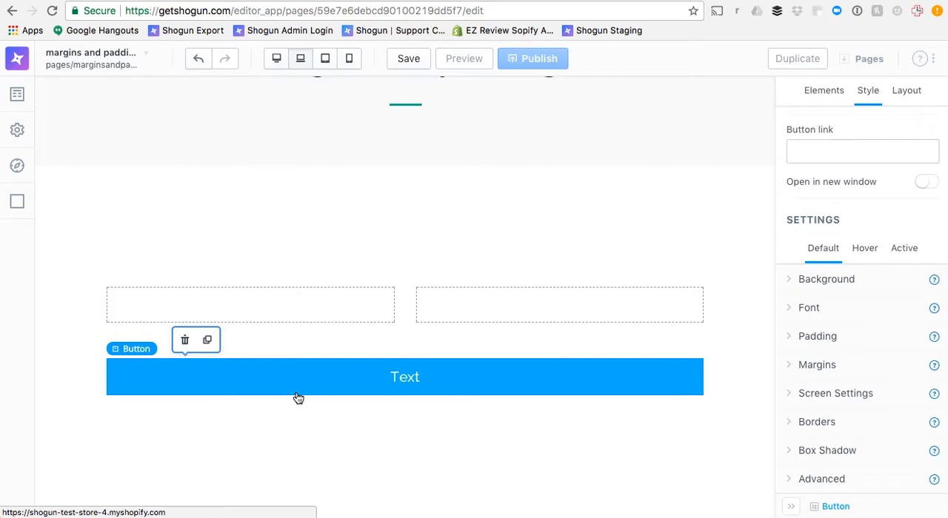
click(845, 367)
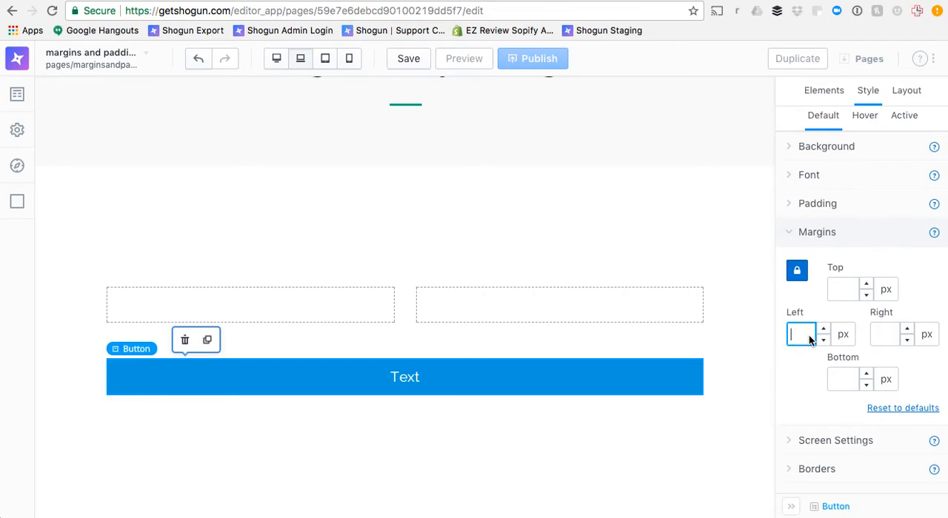
text(400)
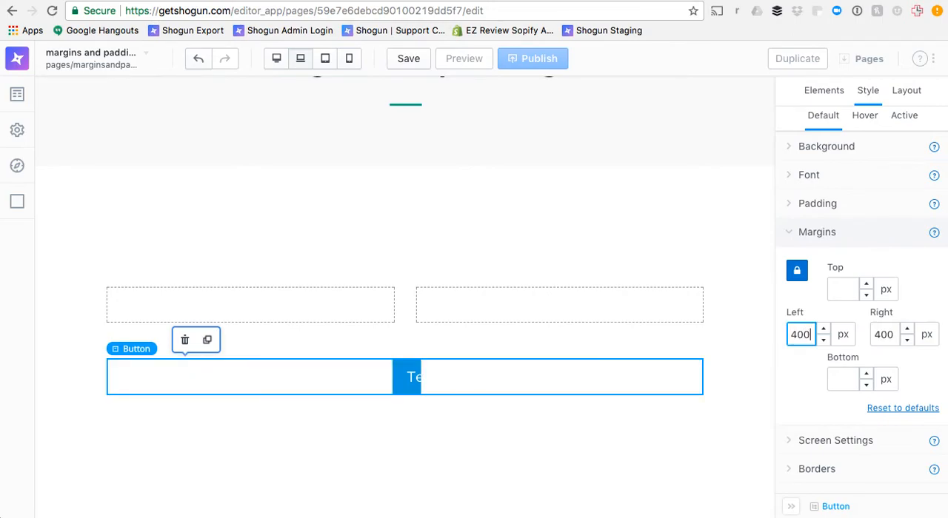
key(BackSpace)
key(BackSpace)
key(BackSpace)
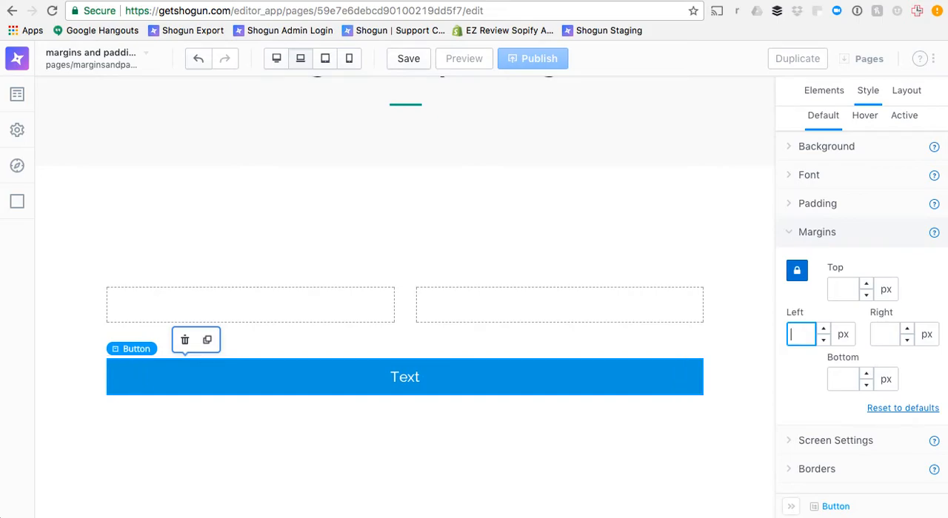
text(300)
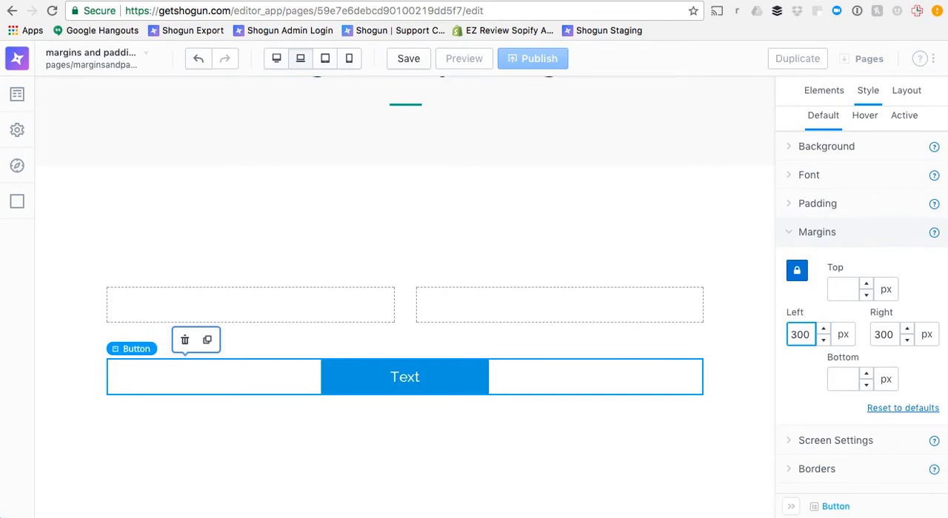
Preview the button with its side margins at tablet and mobile sizes and return to the desktop view
click(321, 59)
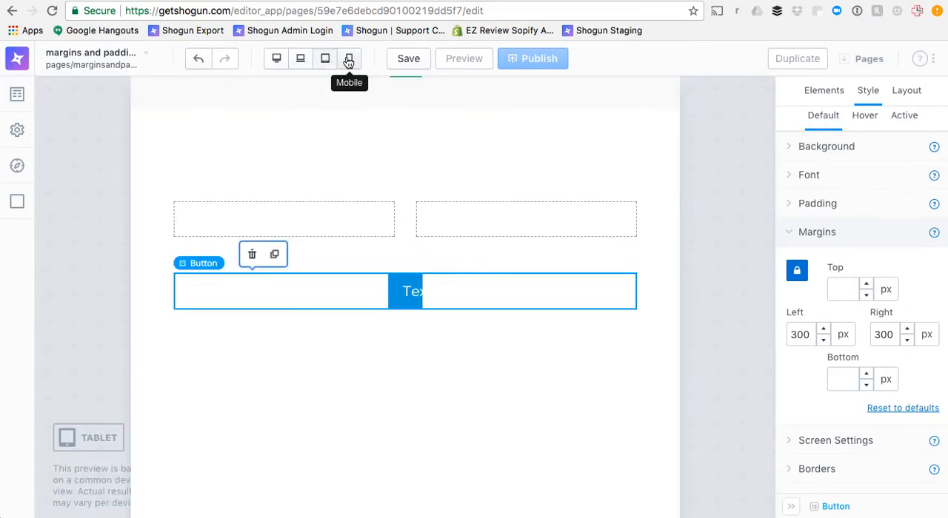
click(349, 61)
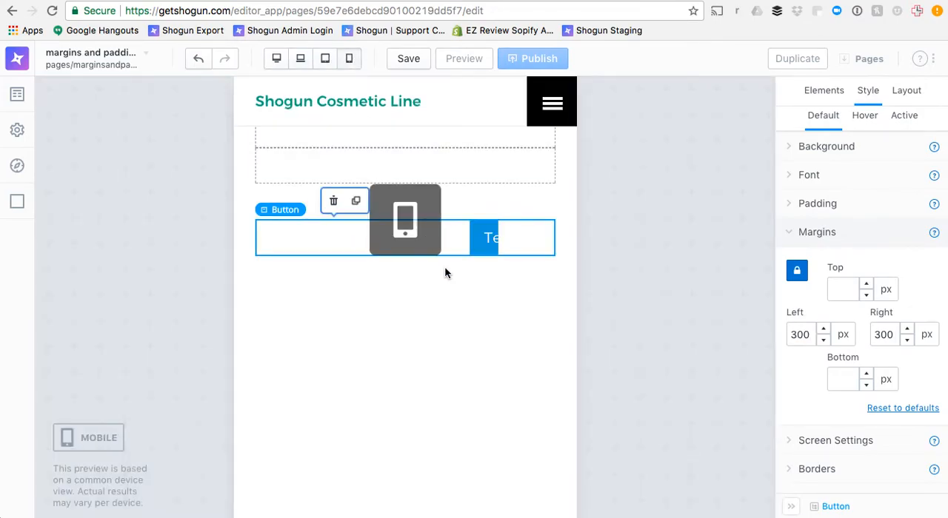
scroll(445, 274, up, 1)
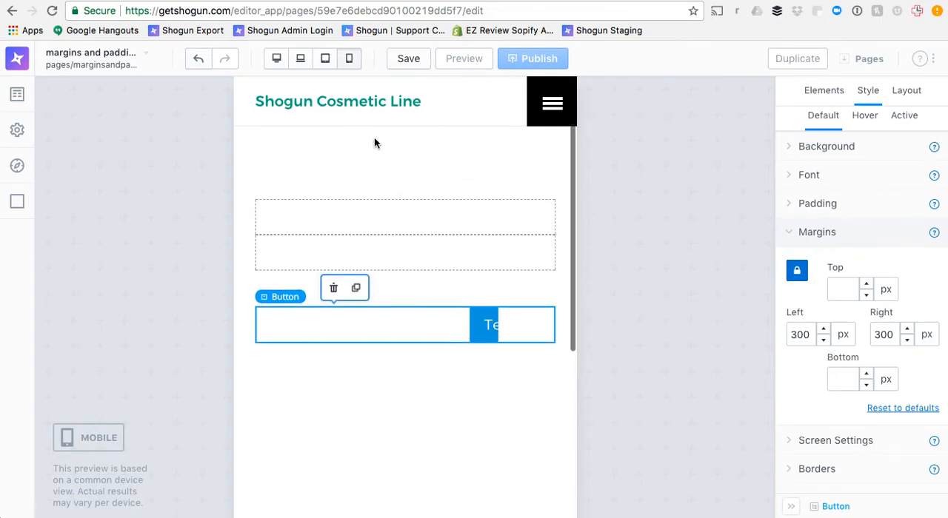
click(326, 65)
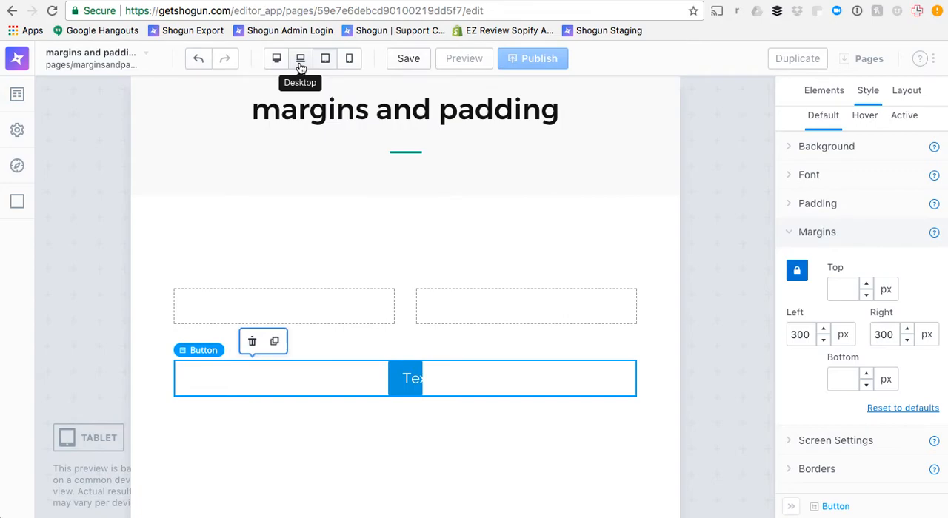
click(300, 61)
scroll(489, 355, down, 2)
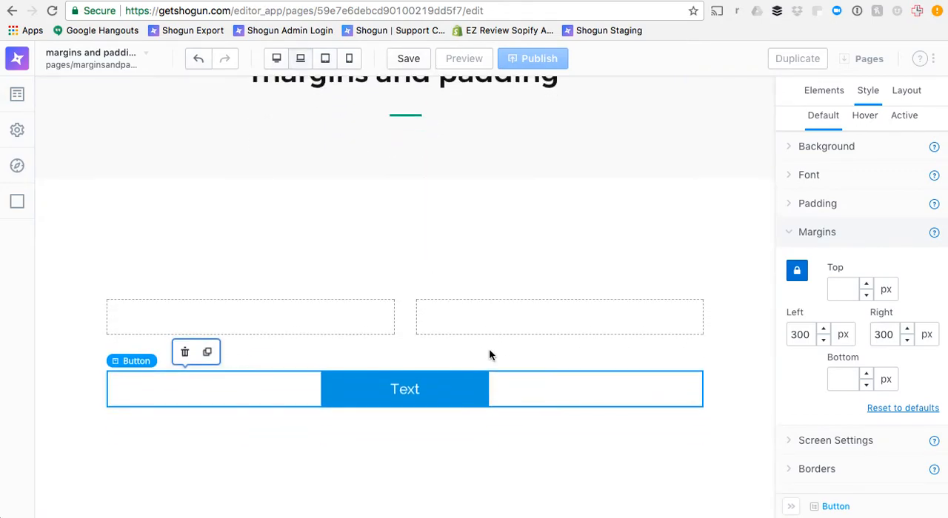
Set the number of columns in the columns element above the button to 3
click(555, 322)
scroll(840, 236, up, 3)
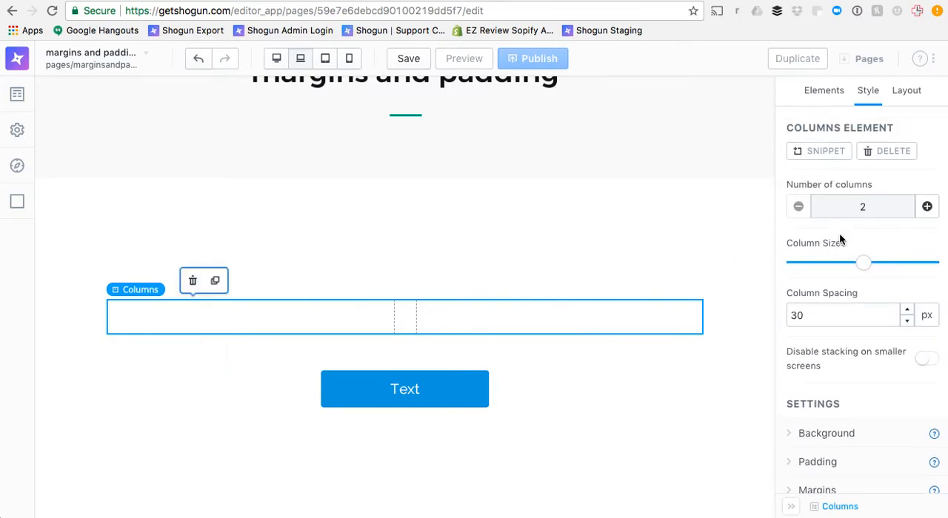
click(927, 207)
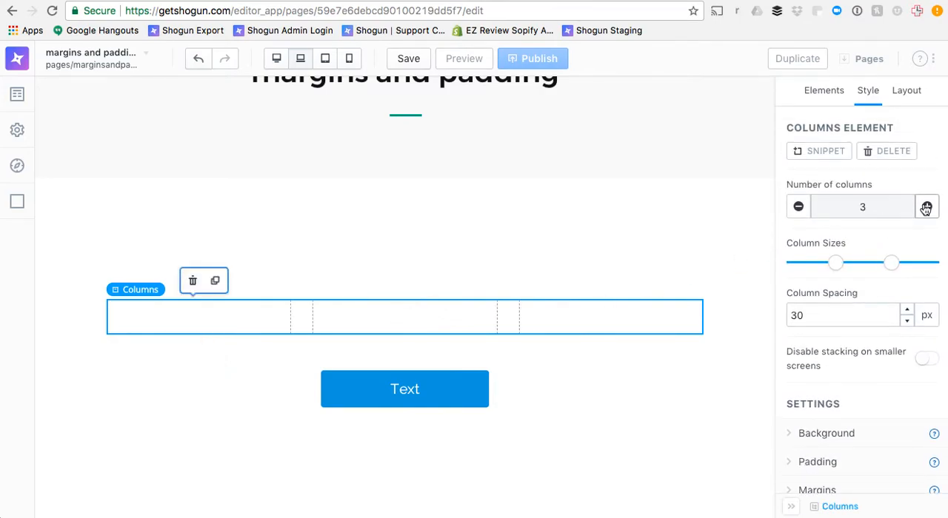
Clear the button's left and right margins and move the button into the middle column
click(502, 391)
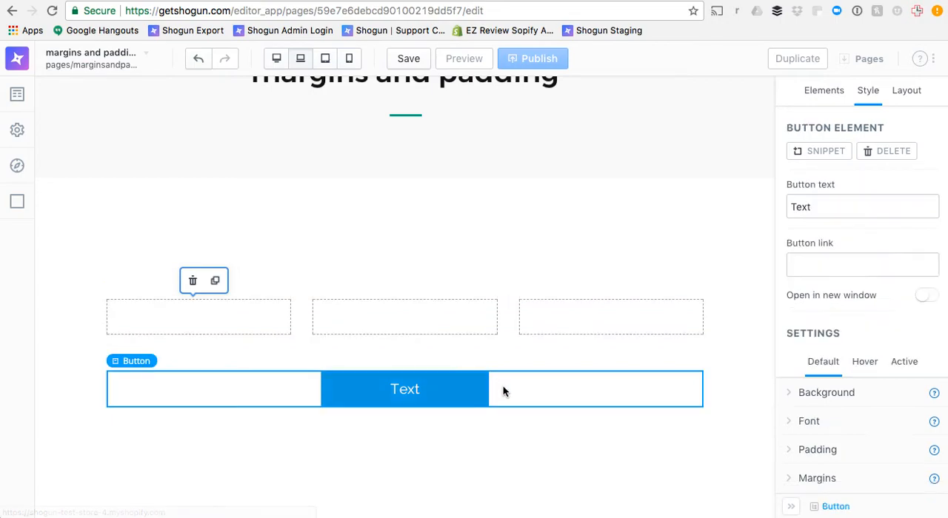
scroll(847, 407, down, 3)
click(819, 373)
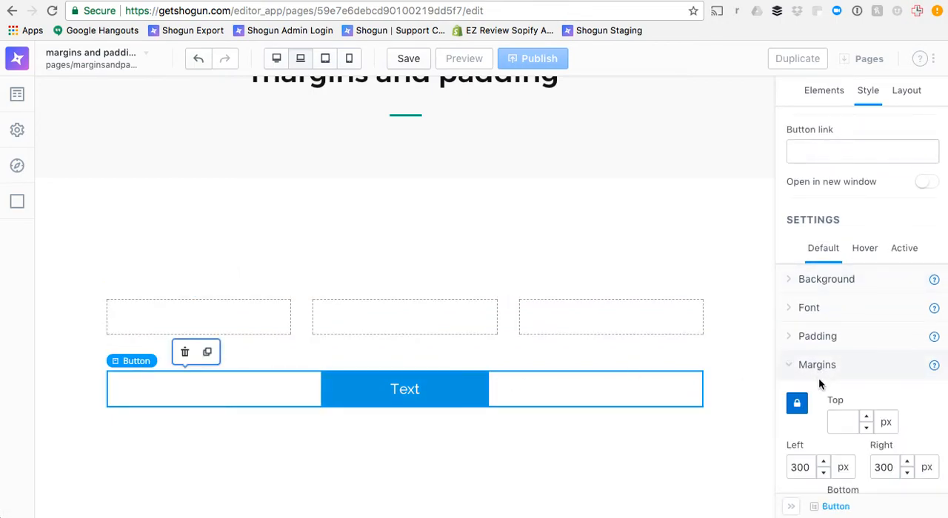
double_click(798, 466)
key(BackSpace)
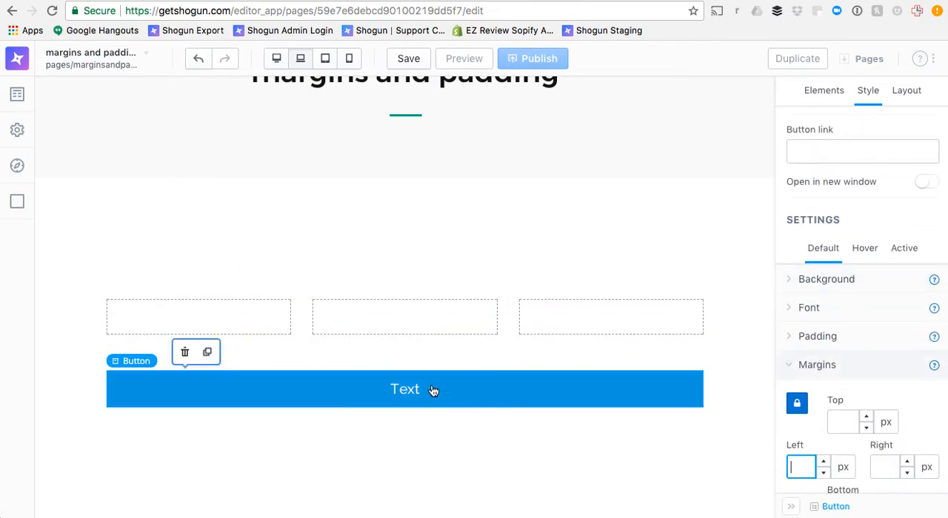
drag(377, 390, 373, 308)
Select the columns element and preview it with its button at mobile and tablet sizes
click(587, 309)
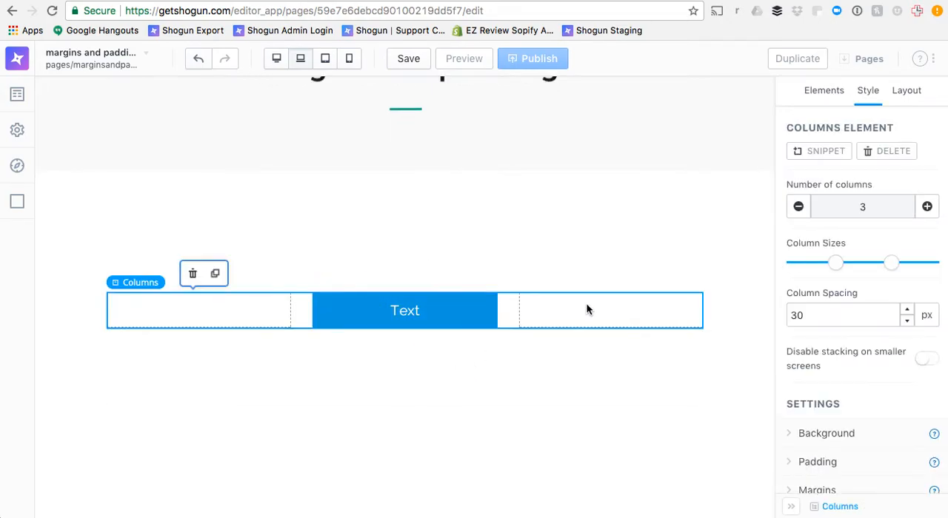
click(349, 58)
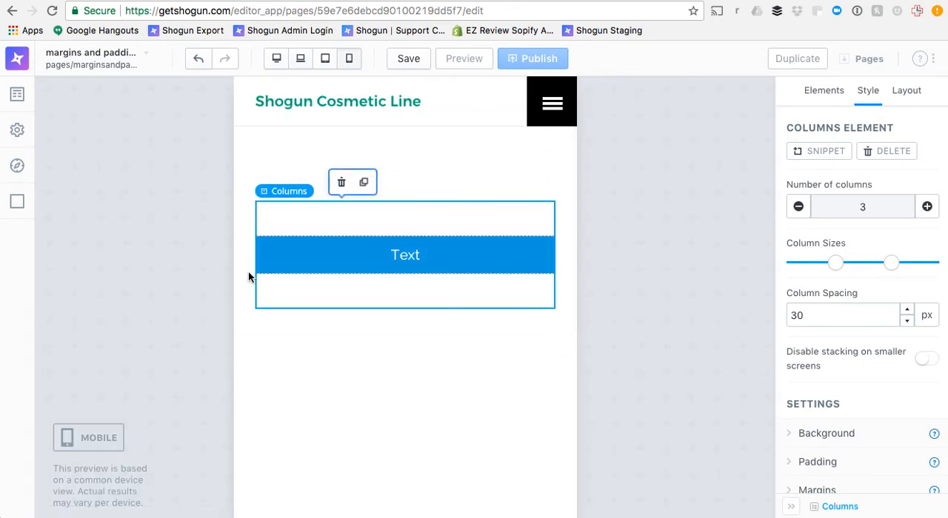
click(326, 66)
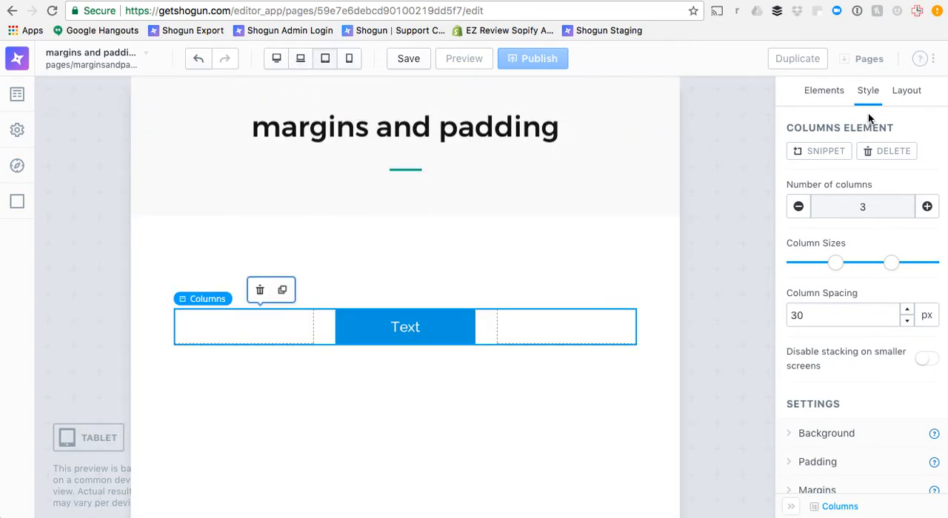
Add a box element with Full Width enabled above the columns and move the columns element into it
click(840, 92)
scroll(880, 296, down, 1)
drag(825, 304, 574, 288)
click(925, 192)
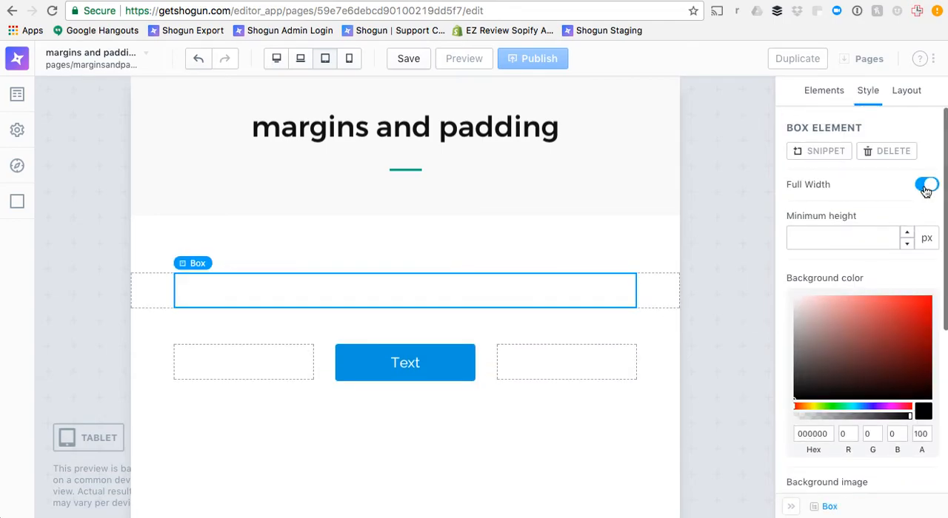
click(489, 358)
drag(488, 358, 474, 285)
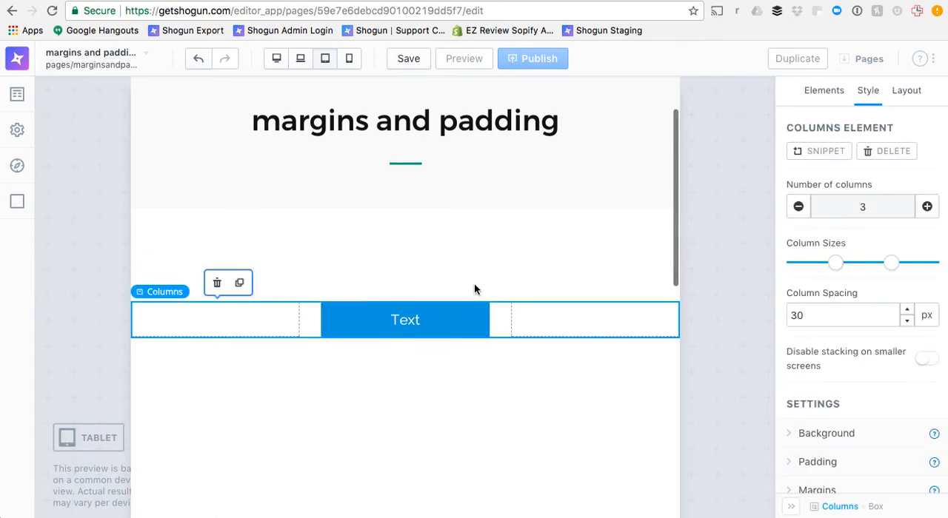
In the mobile view, set the left and right margins of the columns element inside the box to 20 px
click(348, 59)
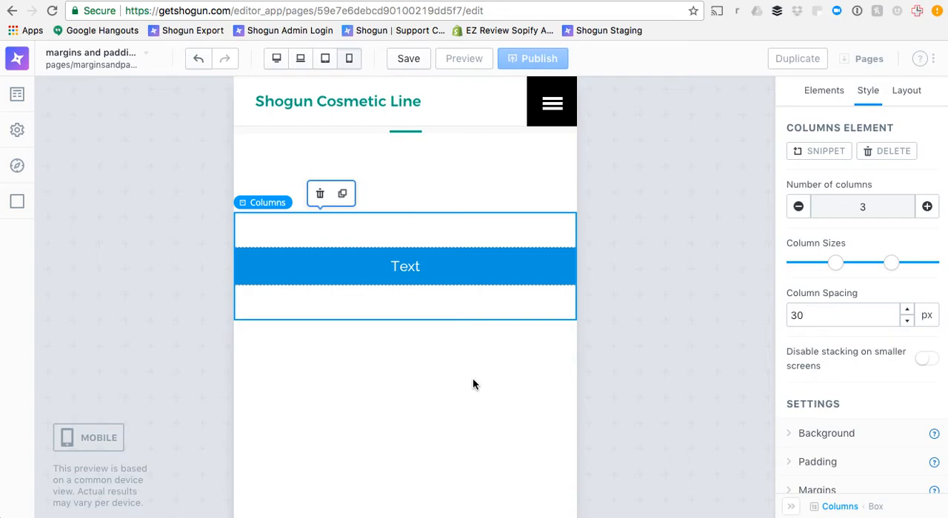
scroll(814, 393, down, 3)
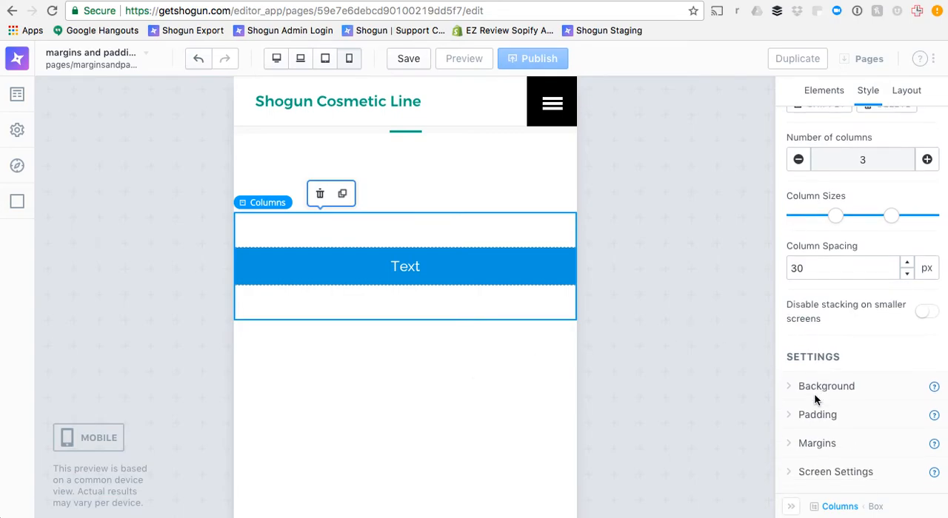
click(814, 395)
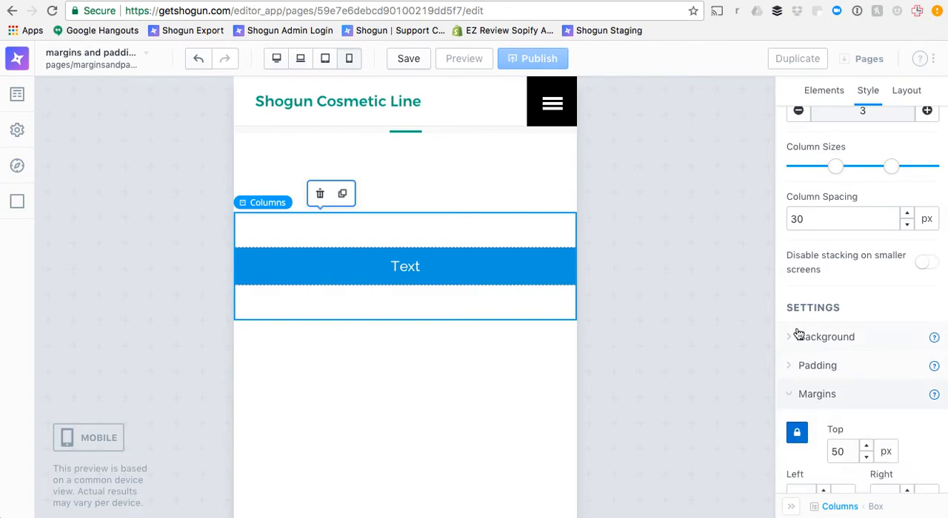
scroll(796, 333, down, 5)
click(797, 289)
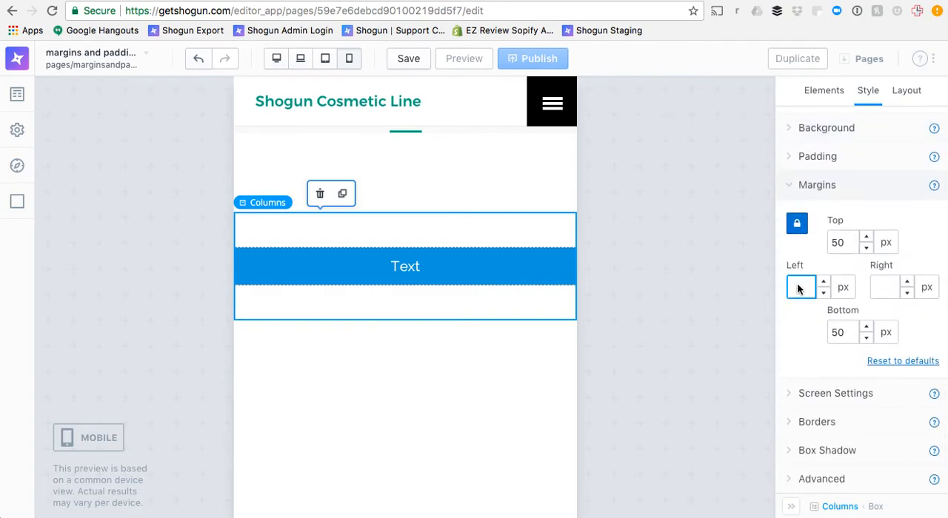
text(20)
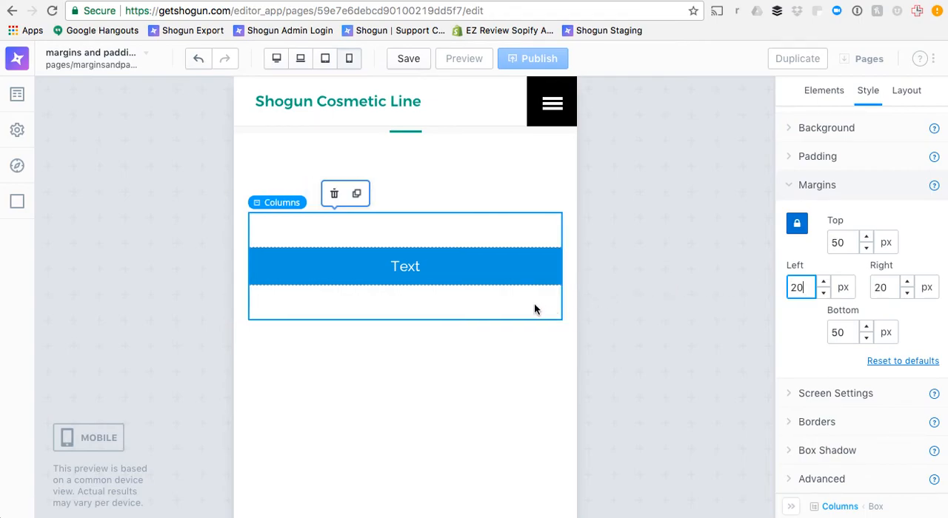
Check the spacing around the columns inside the full-width box at desktop and tablet sizes
click(299, 64)
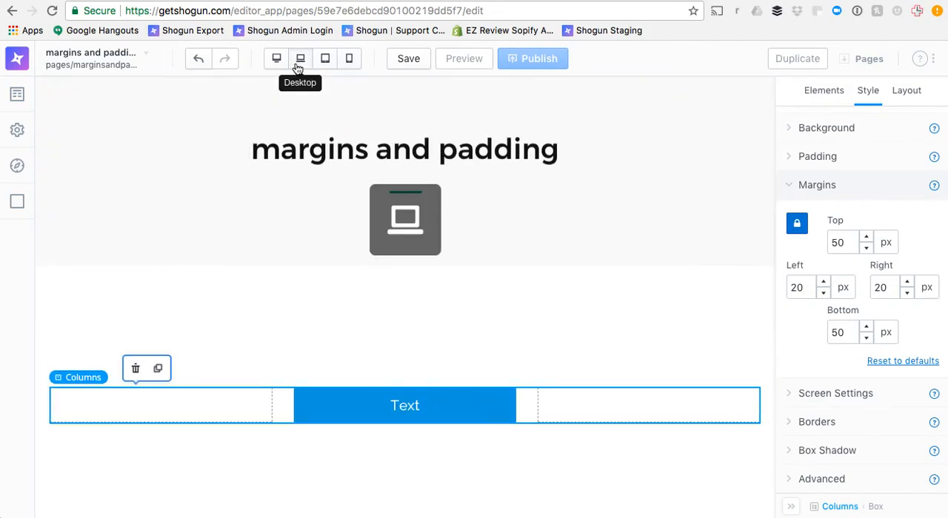
click(325, 59)
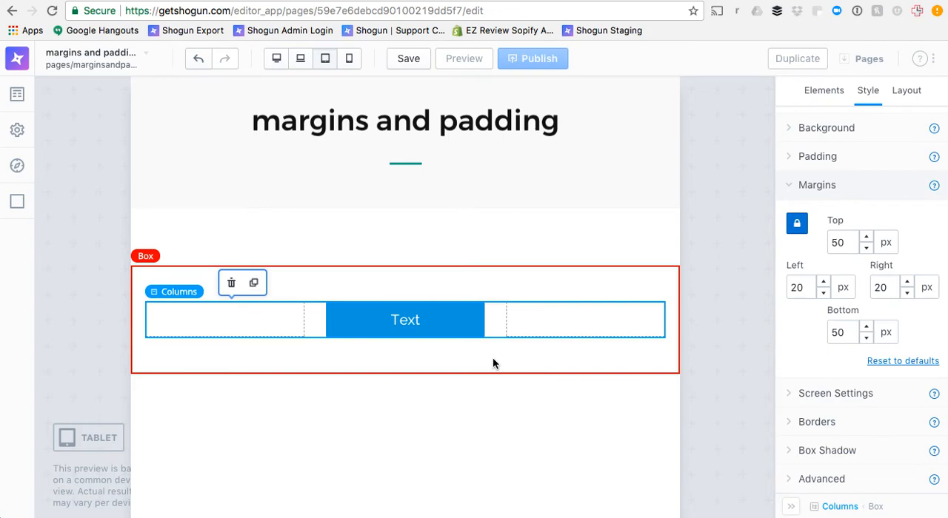
scroll(493, 360, up, 1)
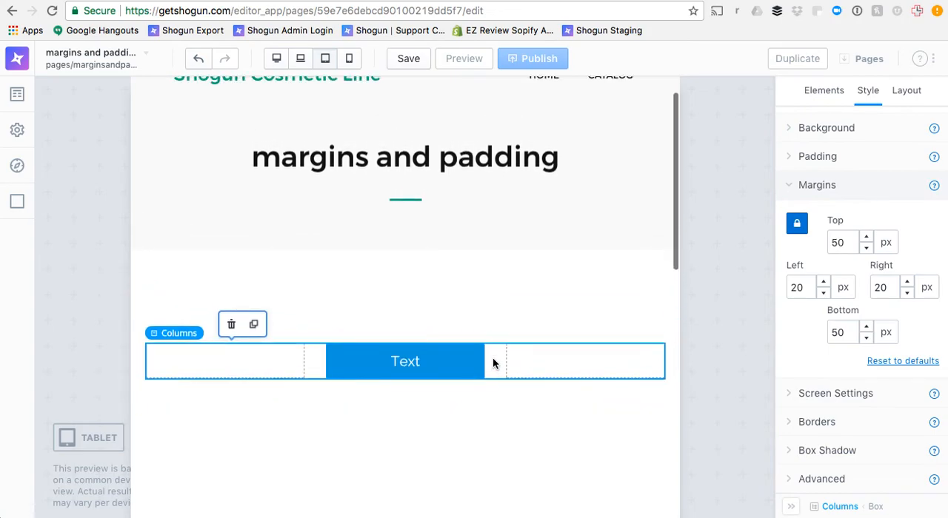
scroll(493, 363, up, 1)
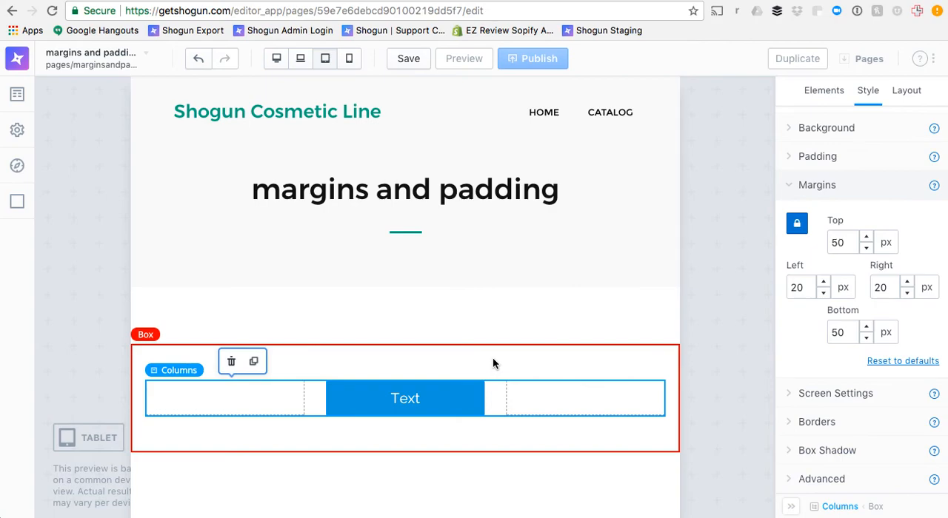
Unlock the button's padding sides, try a left padding of 50 px and replace it with 60 px
click(451, 395)
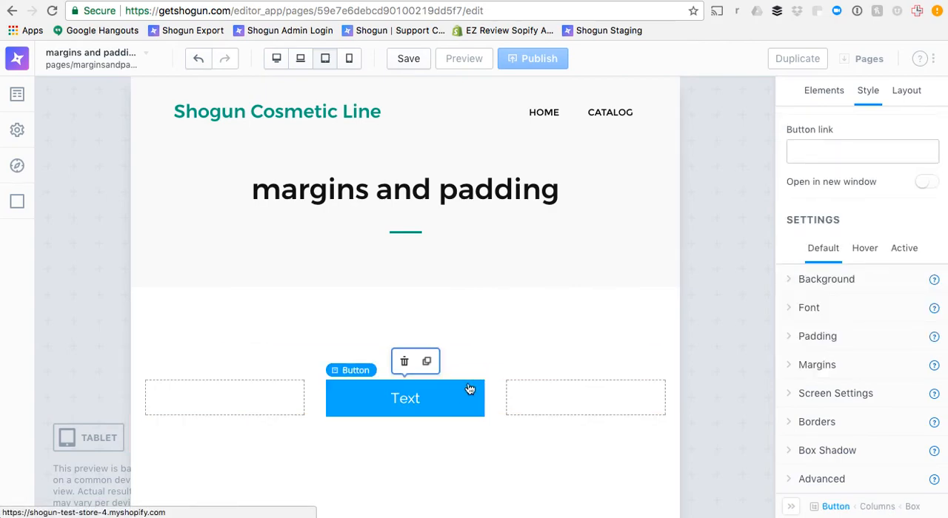
click(827, 338)
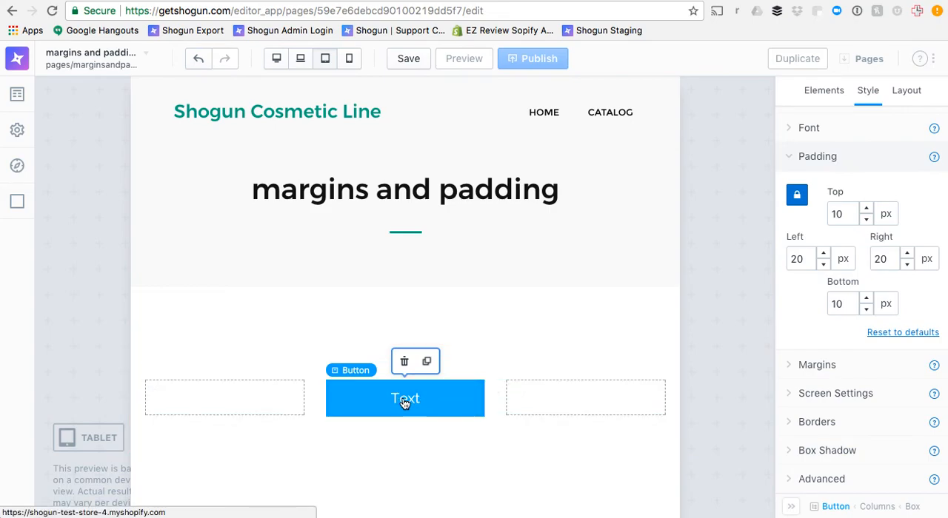
click(795, 197)
drag(804, 265, 792, 262)
key(BackSpace)
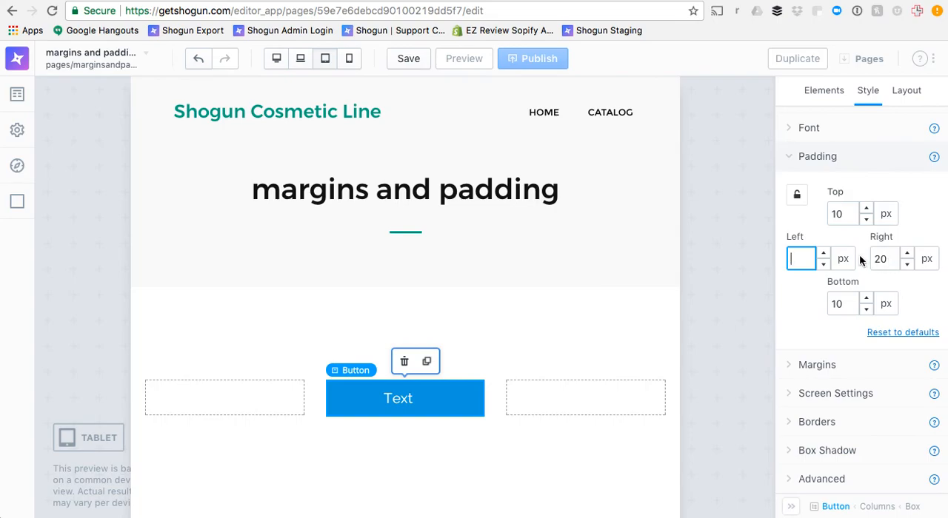
text(50)
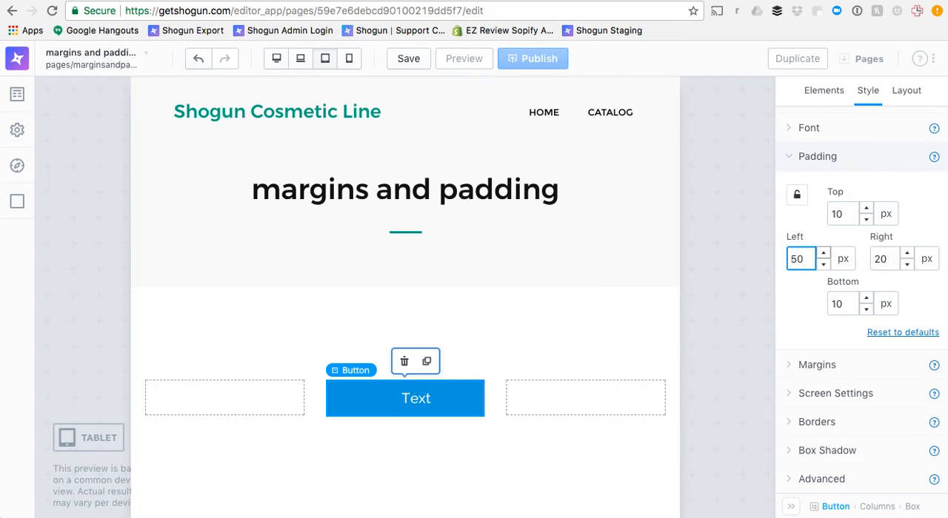
key(BackSpace)
key(BackSpace)
text(60)
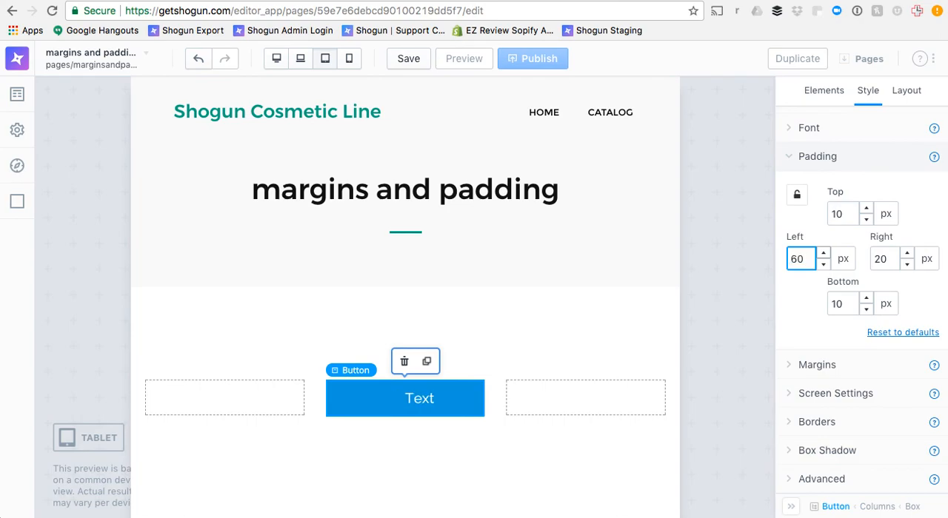